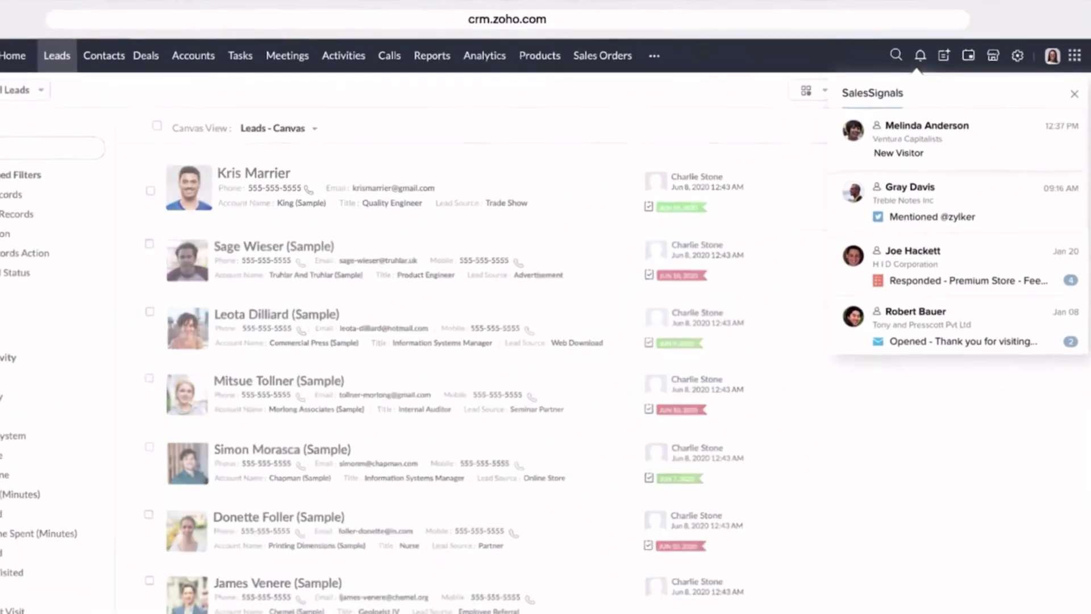
# Step: Open a sample lead's full record, then go to the Contacts list
pyautogui.click(236, 173)
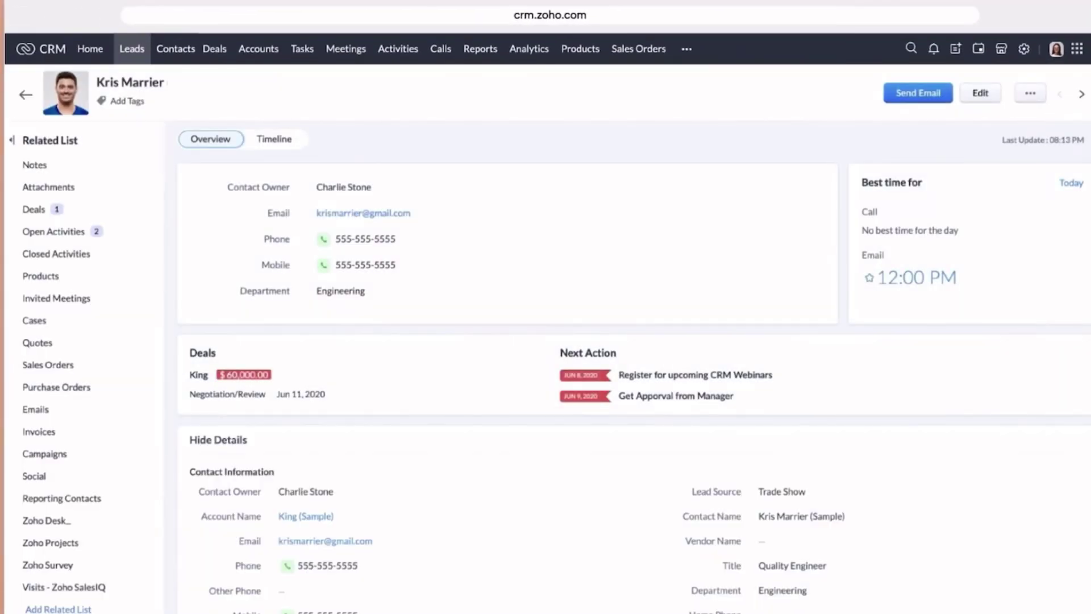
pyautogui.click(174, 50)
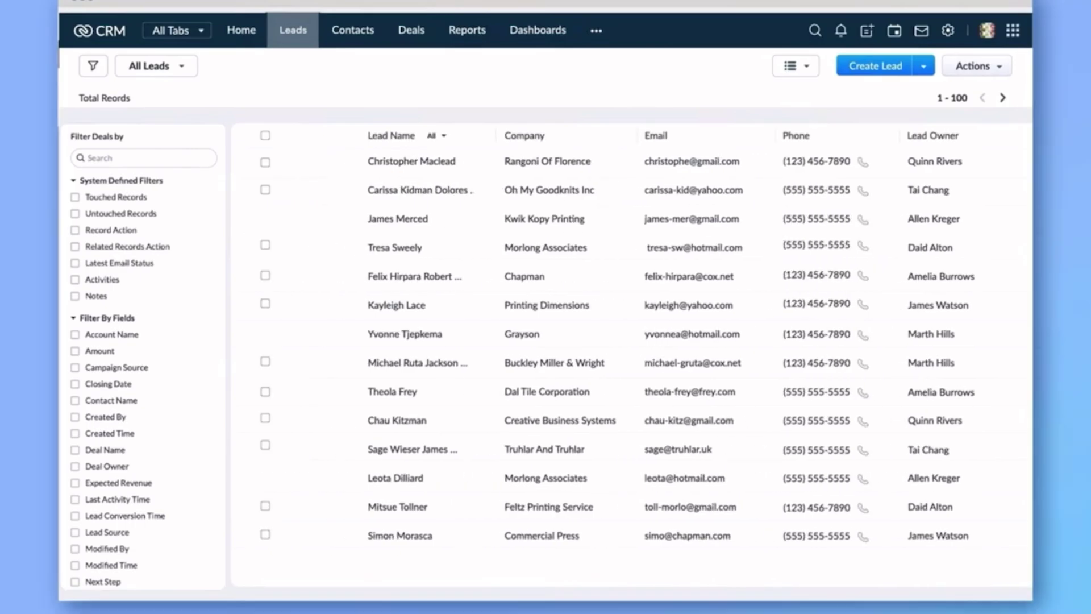
# Step: Open the Deals kanban board with deals arranged by stage
pyautogui.click(410, 35)
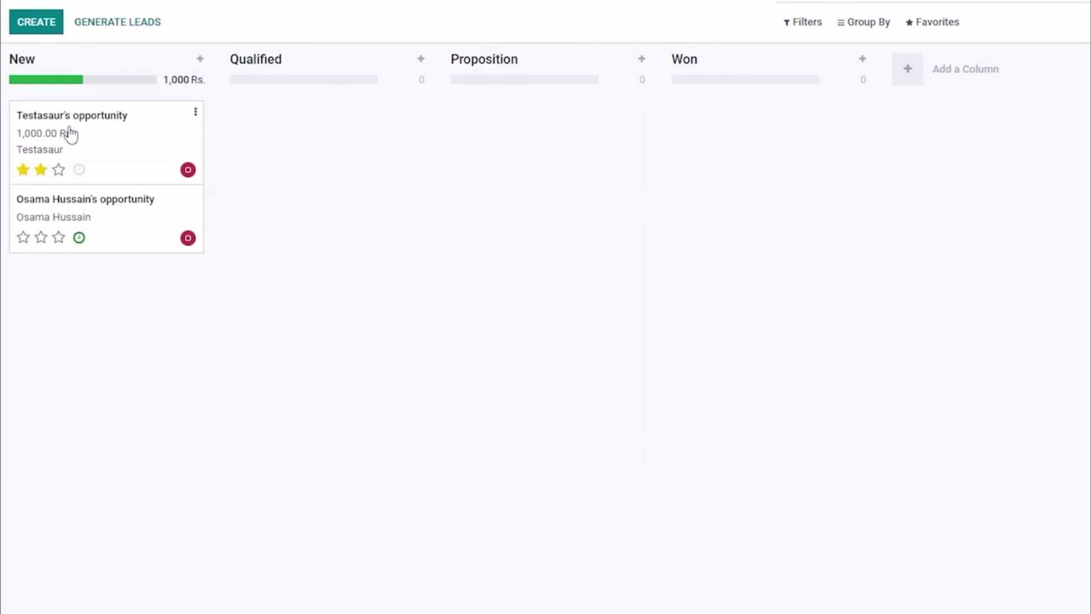
# Step: Drag the opportunity card from the New column into Qualified
pyautogui.moveTo(69, 134); pyautogui.dragTo(296, 111)
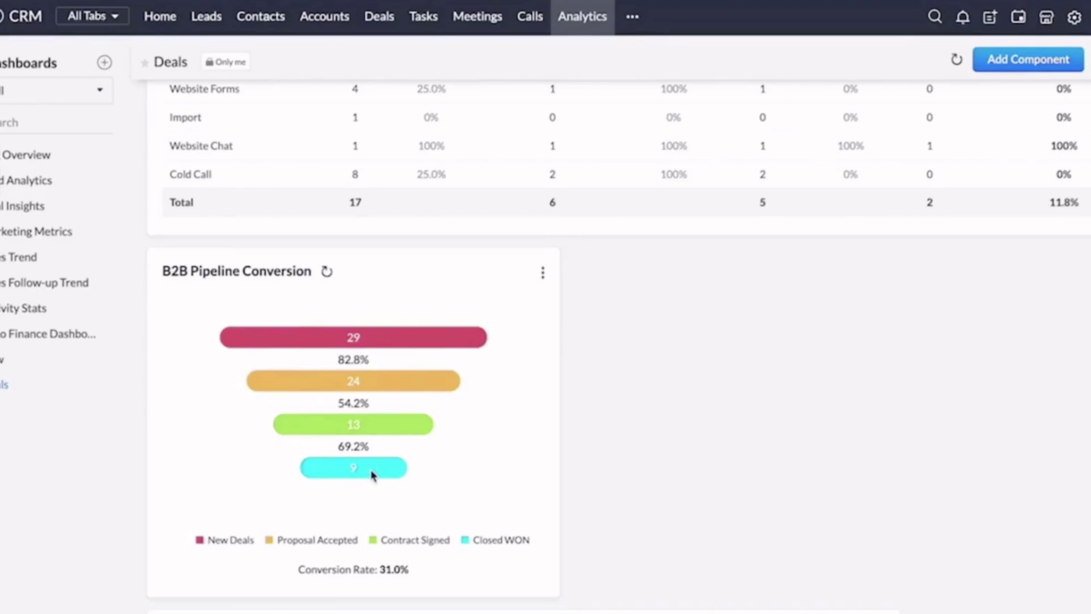
# Step: Scroll down the Deals dashboard to the B2C Pipeline Conversion table
pyautogui.scroll(-5, 474, 501)
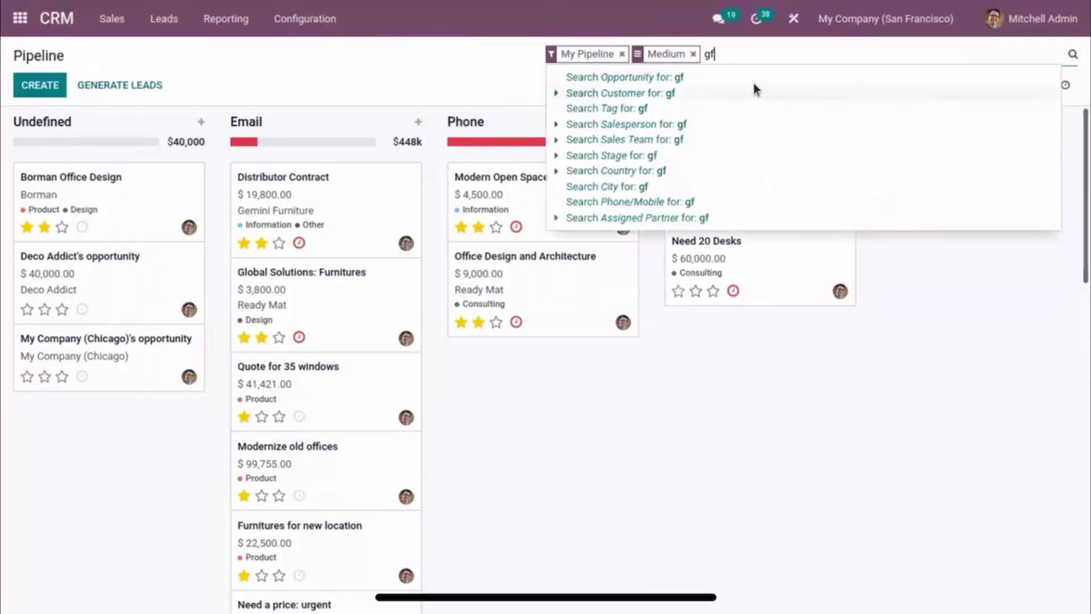
pyautogui.click(720, 77)
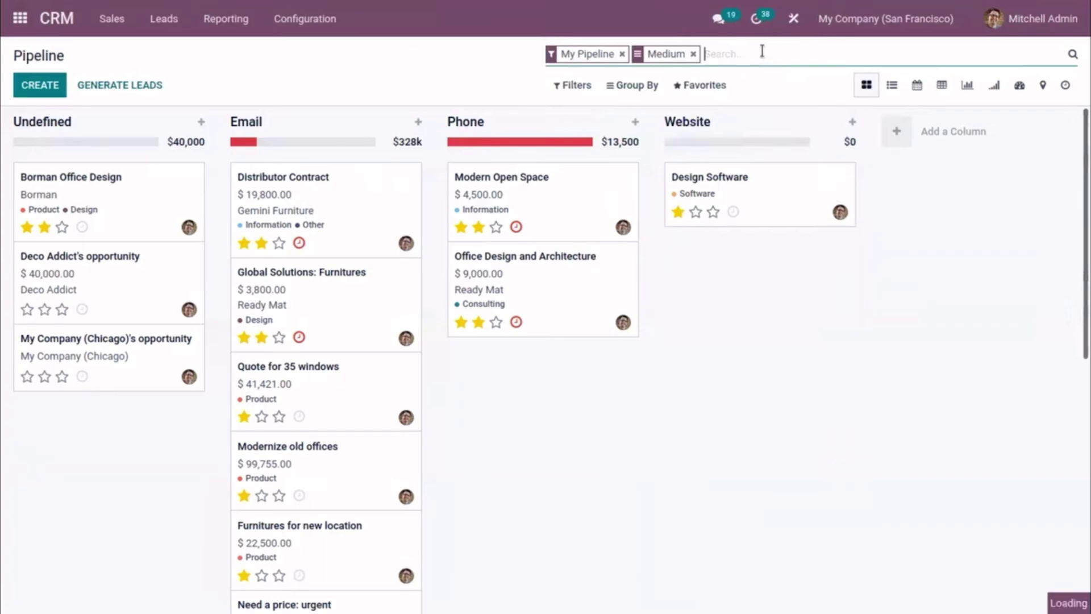
pyautogui.write('d')
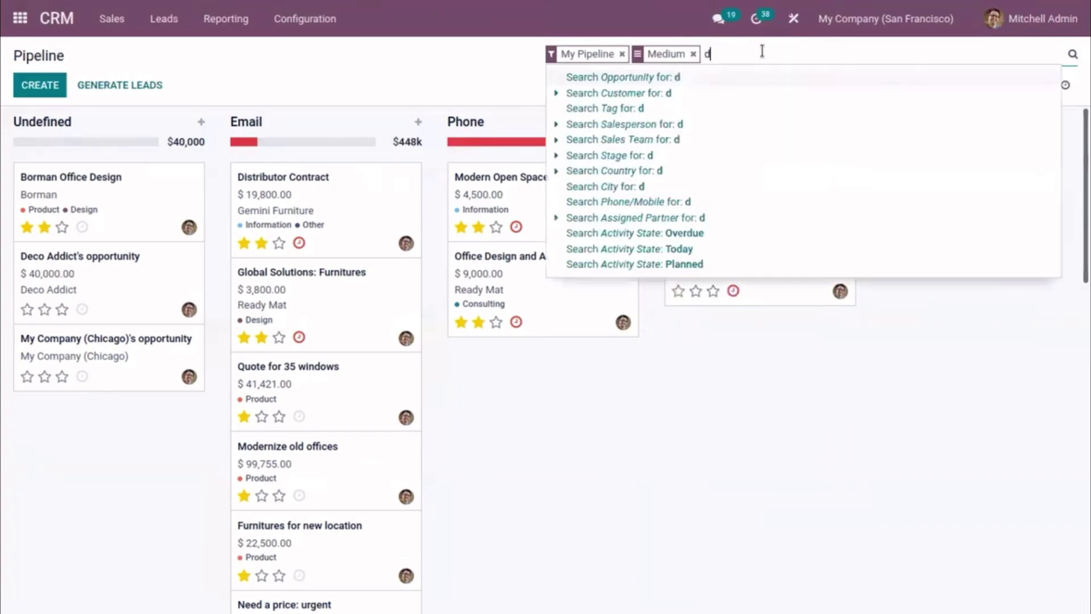
pyautogui.click(705, 91)
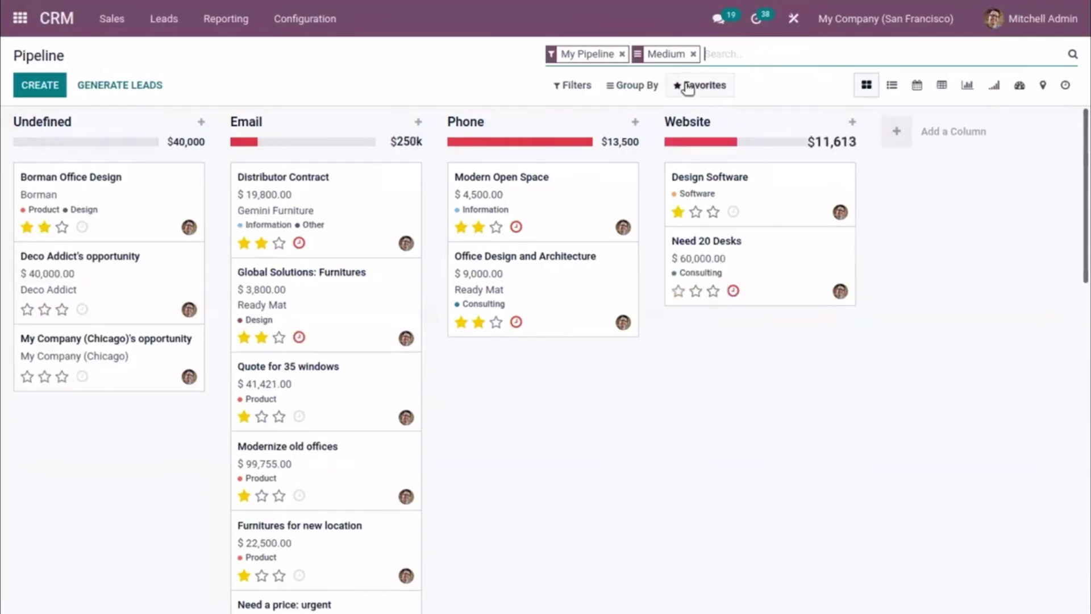
# Step: Switch the Odoo pipeline to list view, then calendar, then pivot table
pyautogui.click(892, 86)
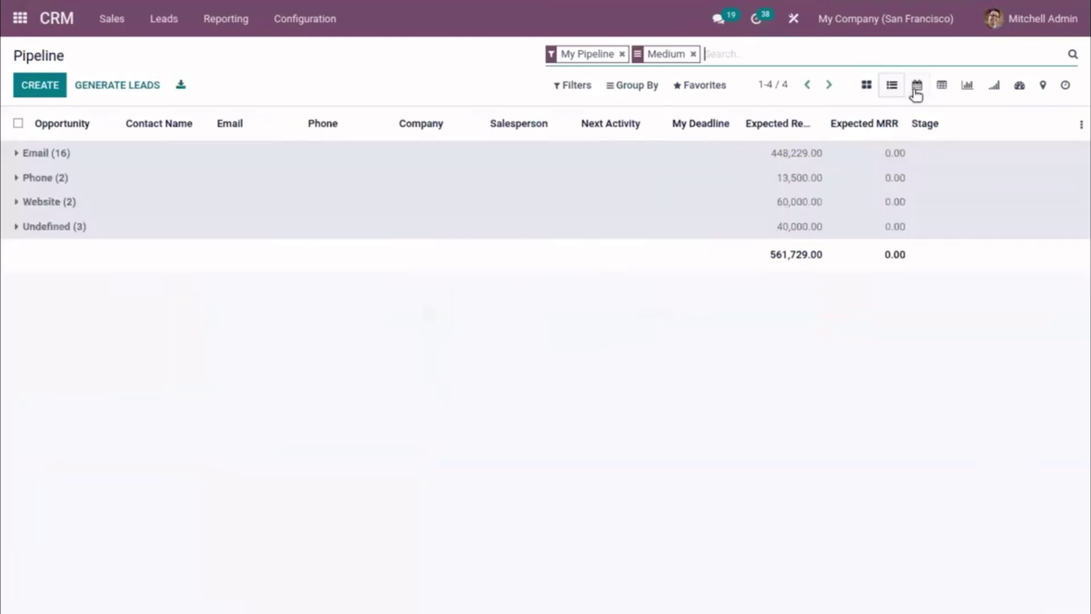
pyautogui.click(916, 90)
pyautogui.click(942, 87)
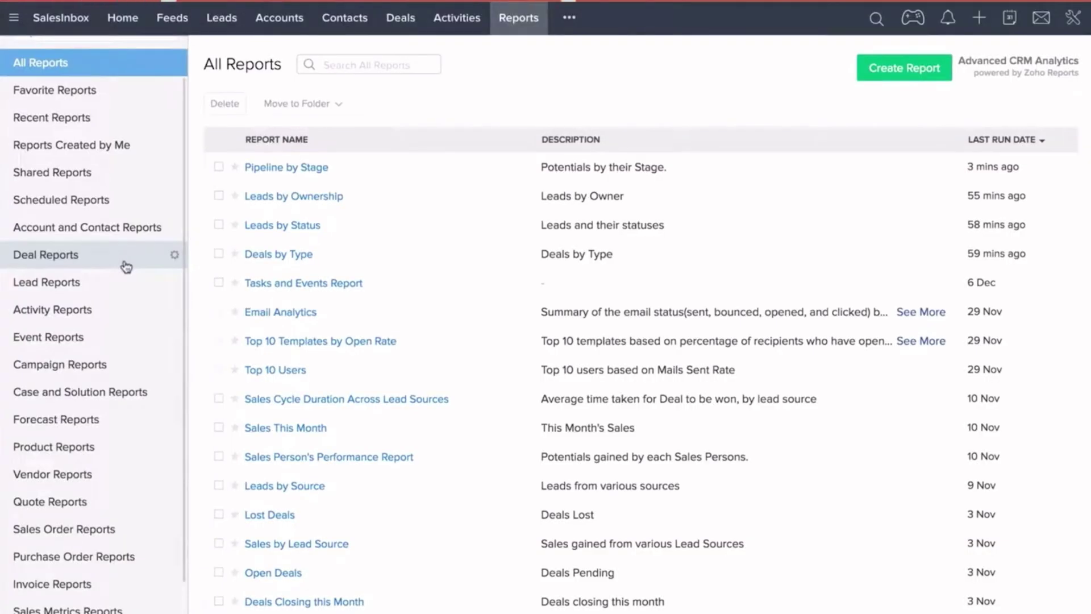
# Step: Open the Pipeline by Stage report from Deal Reports
pyautogui.click(123, 263)
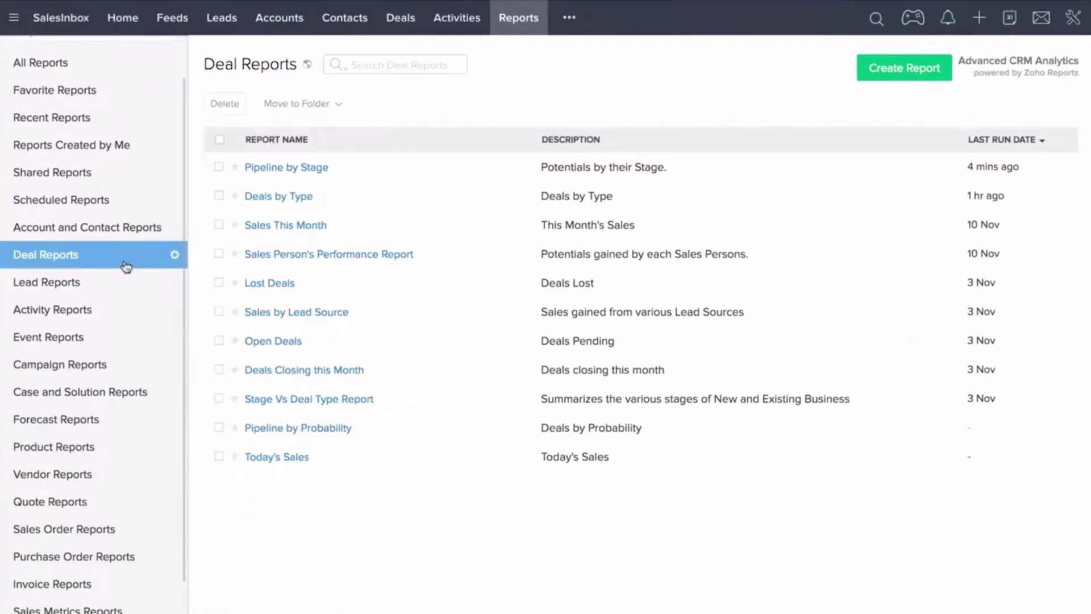
pyautogui.click(142, 195)
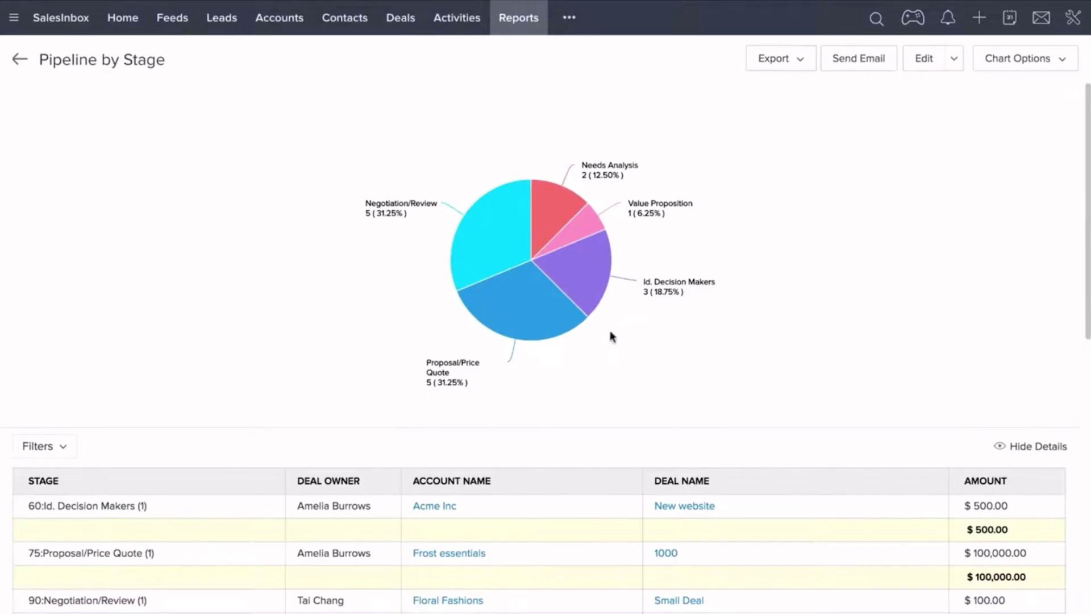
pyautogui.scroll(-6, 948, 352)
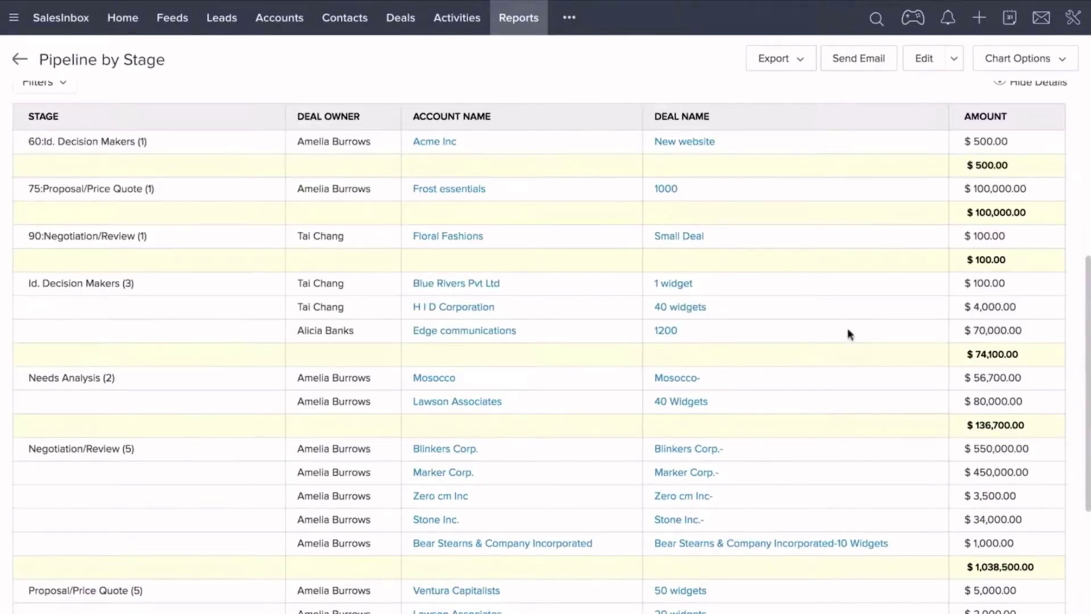
pyautogui.scroll(6, 847, 329)
# Step: Change the report's chart from a pie to a funnel and save it
pyautogui.click(1017, 72)
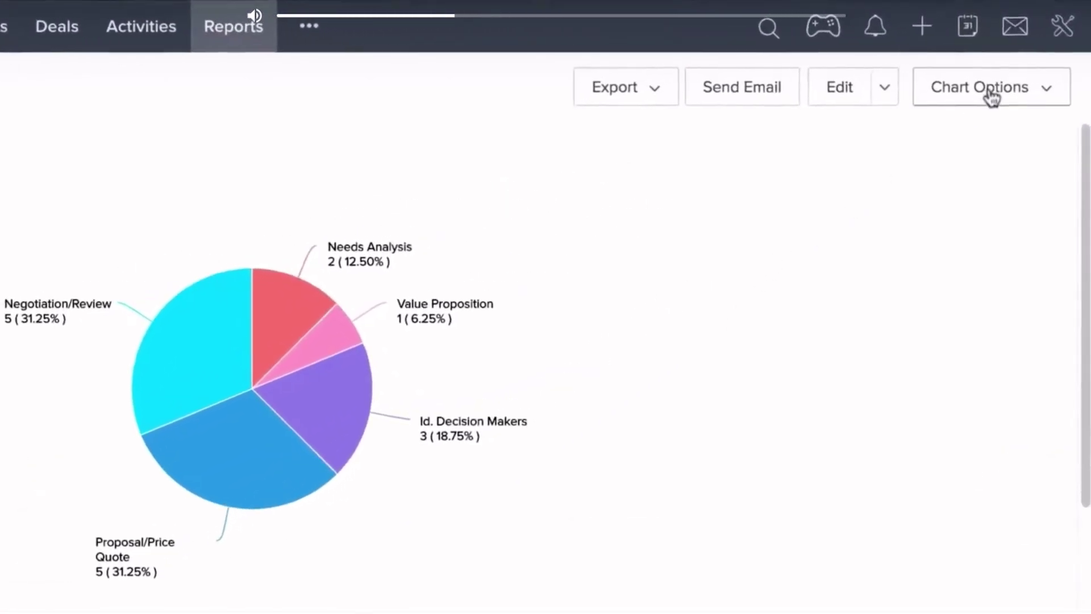
pyautogui.click(984, 126)
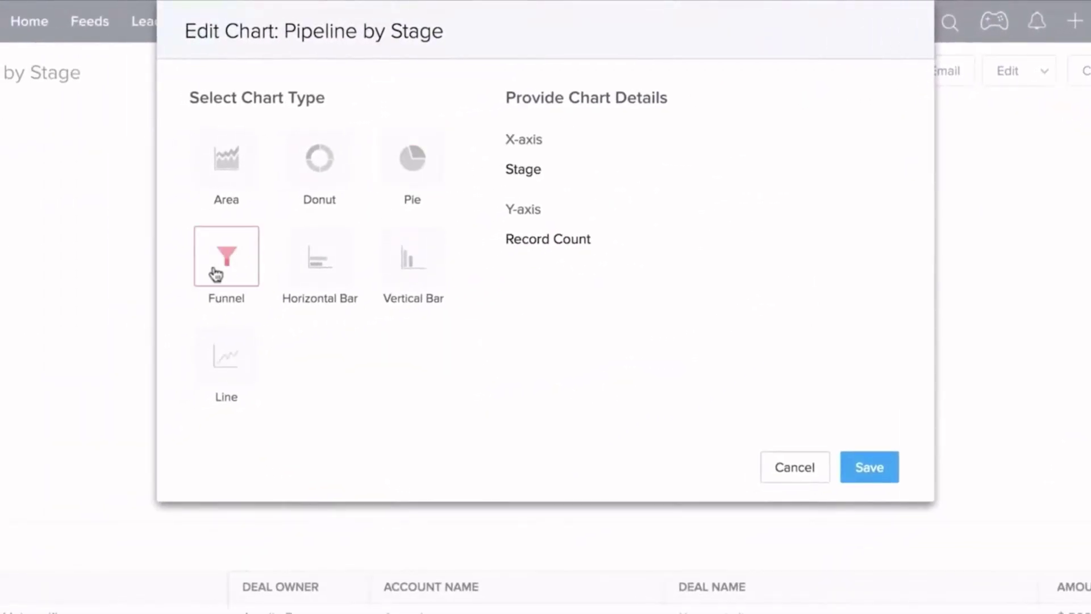
pyautogui.click(865, 479)
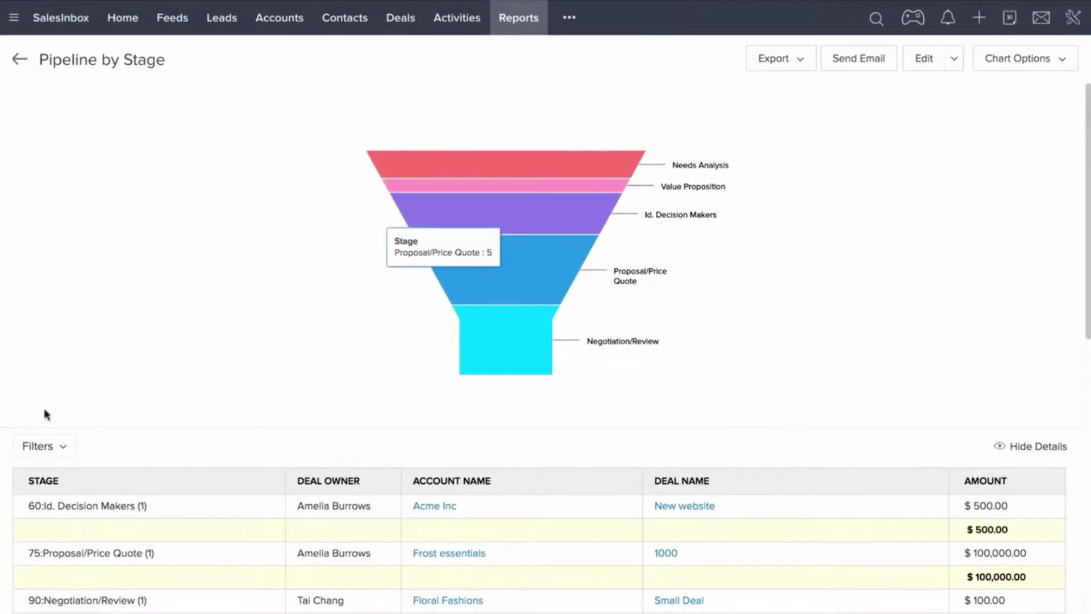
# Step: Filter the report to deals whose Deal Closing Date is in the Last 120 Days
pyautogui.click(61, 446)
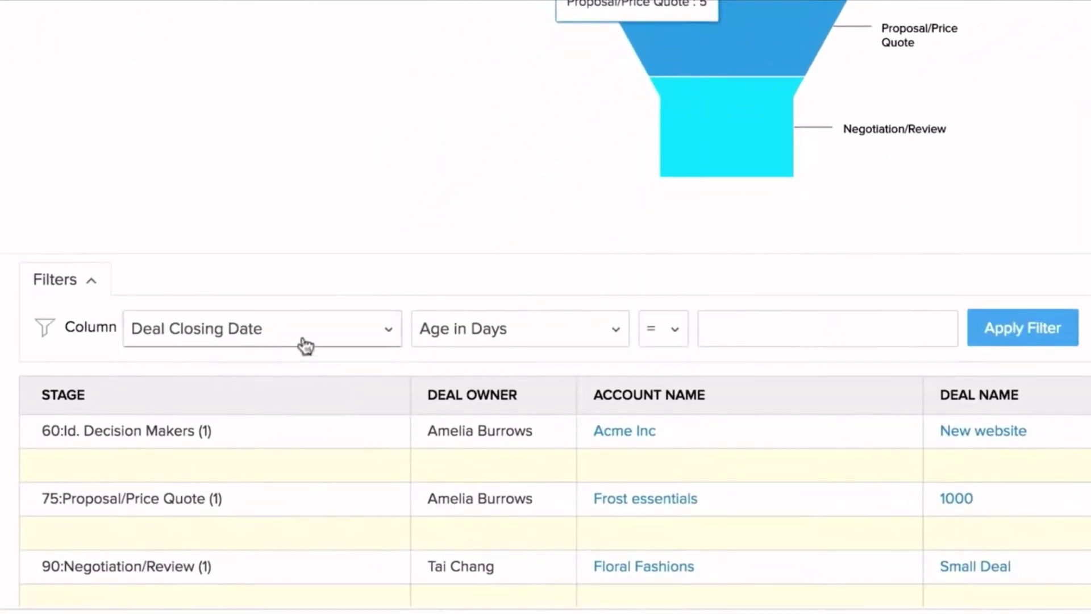
pyautogui.click(483, 341)
pyautogui.scroll(-10, 540, 507)
pyautogui.scroll(-5, 542, 511)
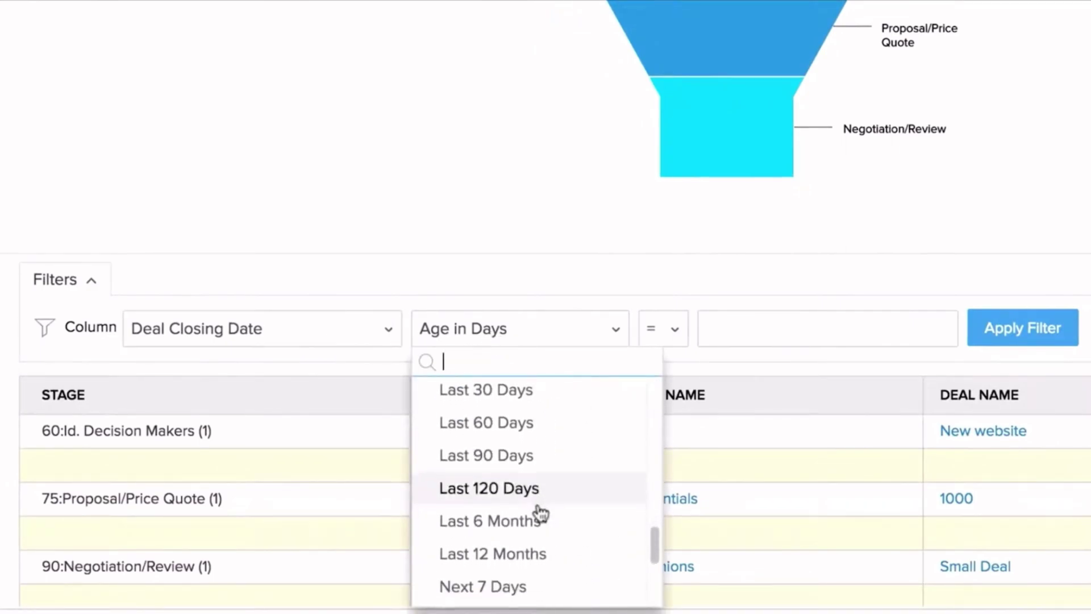
pyautogui.click(529, 489)
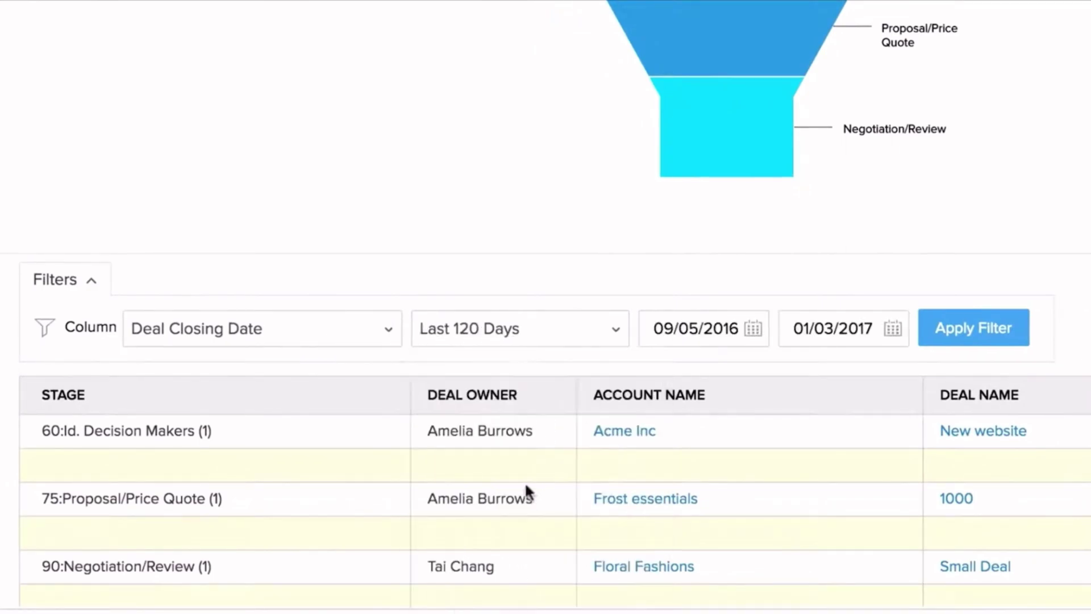
pyautogui.click(965, 337)
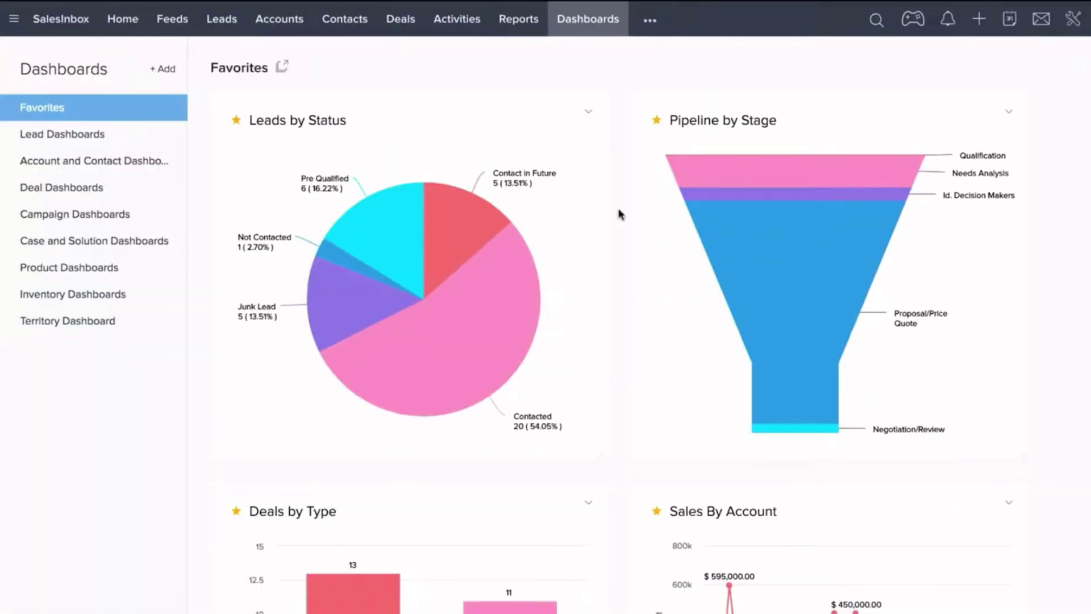
# Step: Scroll through the Favorites dashboard's charts
pyautogui.scroll(-3, 620, 215)
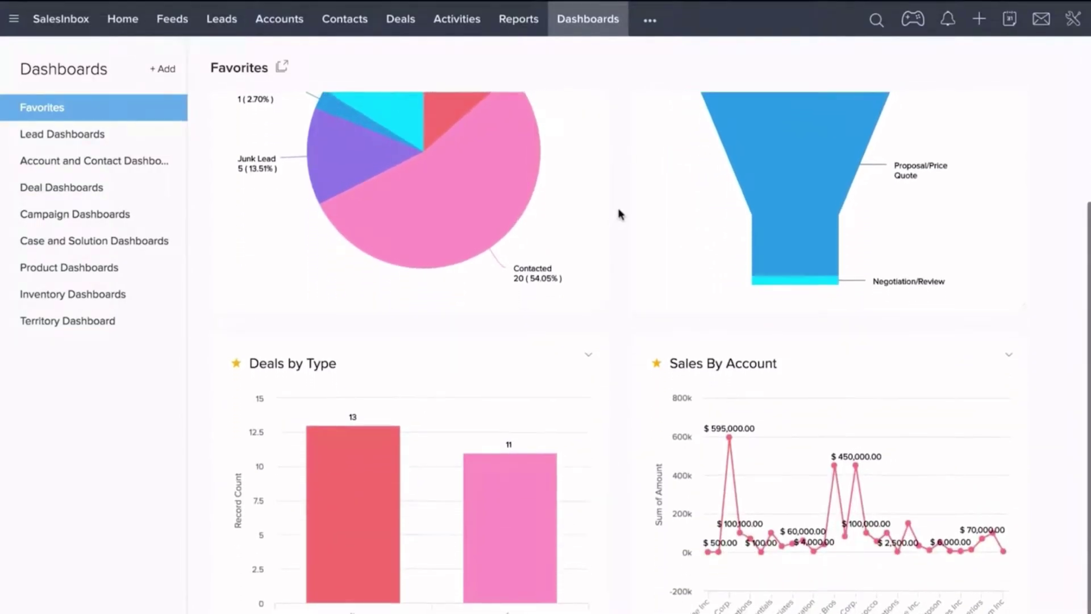
pyautogui.scroll(5, 619, 214)
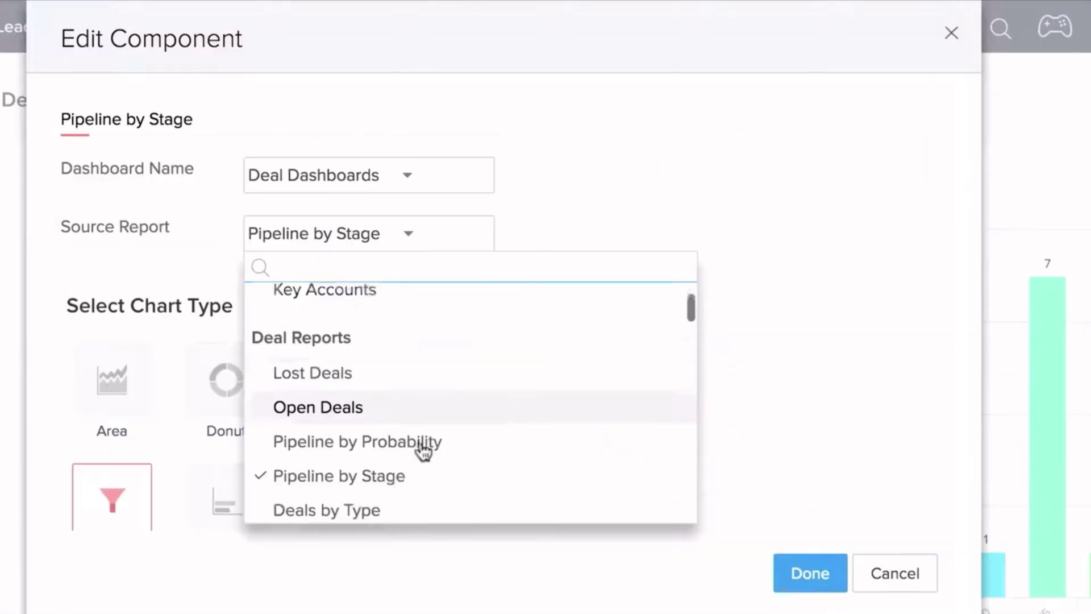
pyautogui.scroll(-10, 424, 450)
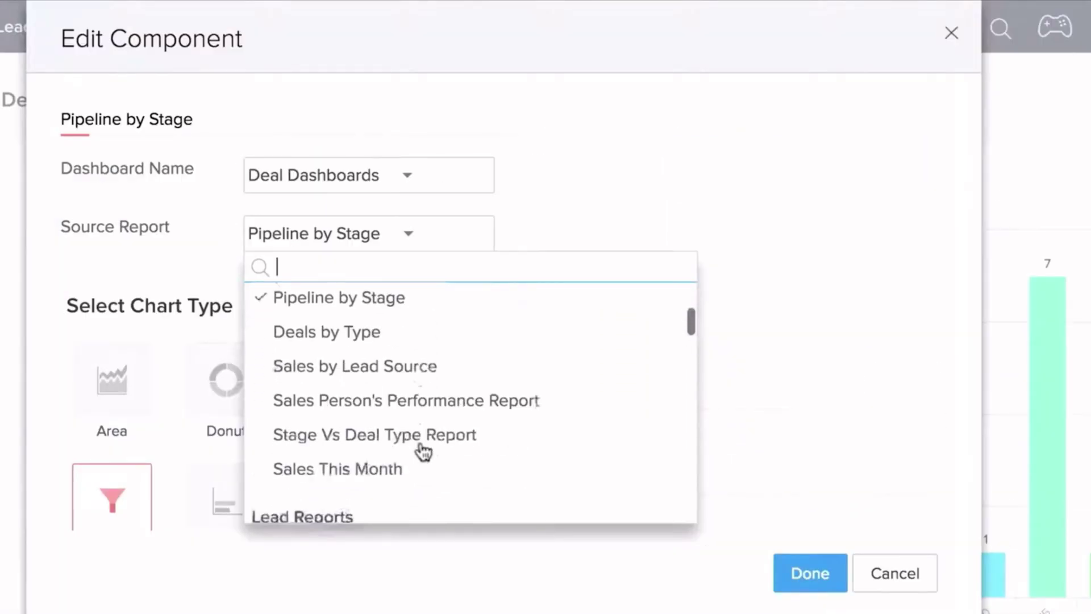
pyautogui.scroll(-10, 422, 446)
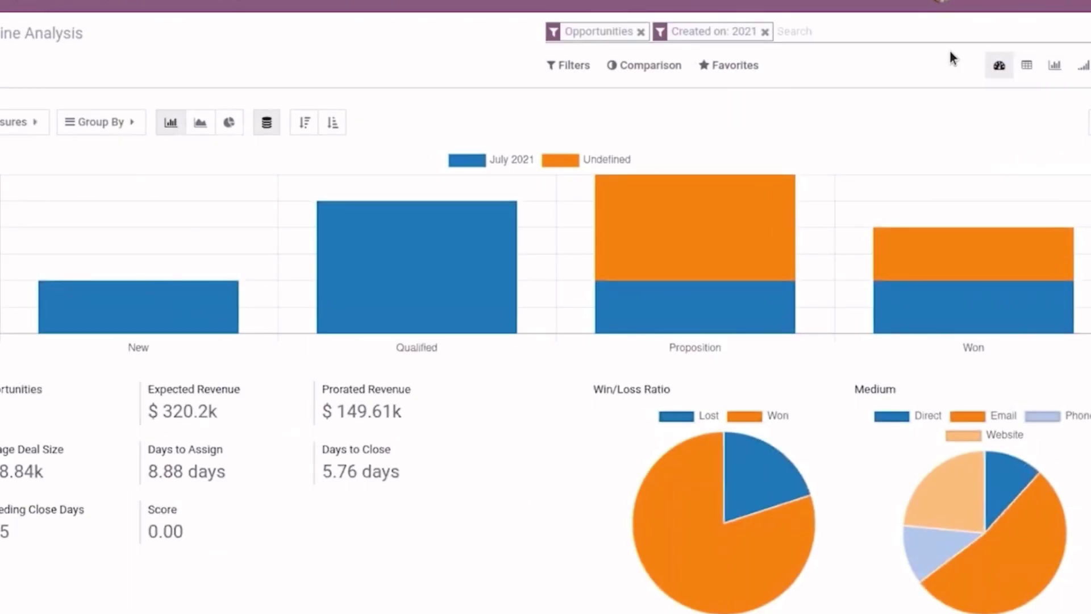
# Step: Show the Pipeline Analysis as a full bar graph and open its Filters and Group By options
pyautogui.click(1055, 67)
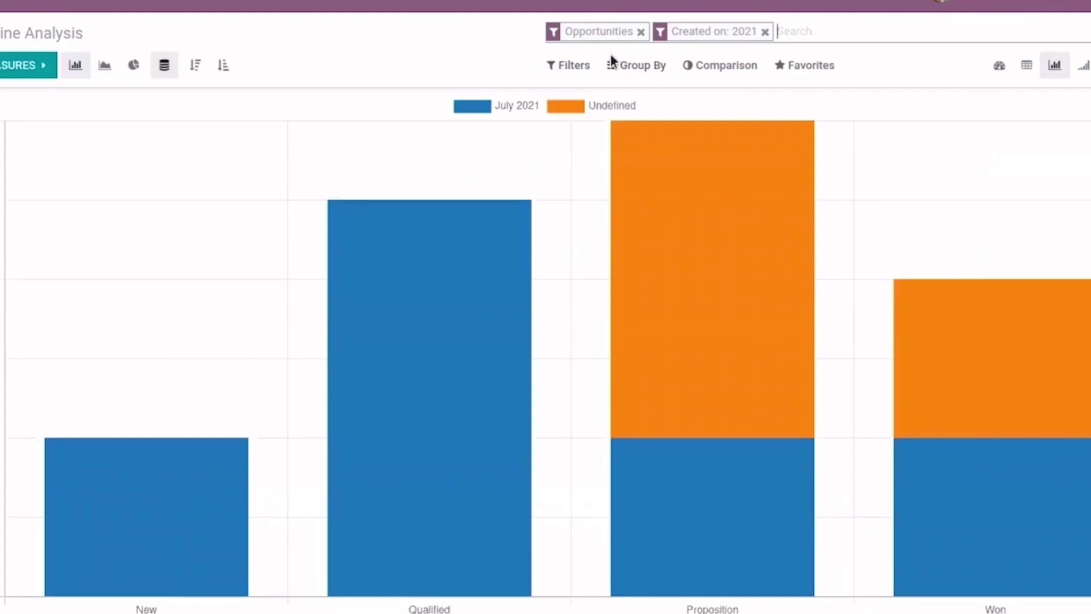
pyautogui.click(581, 70)
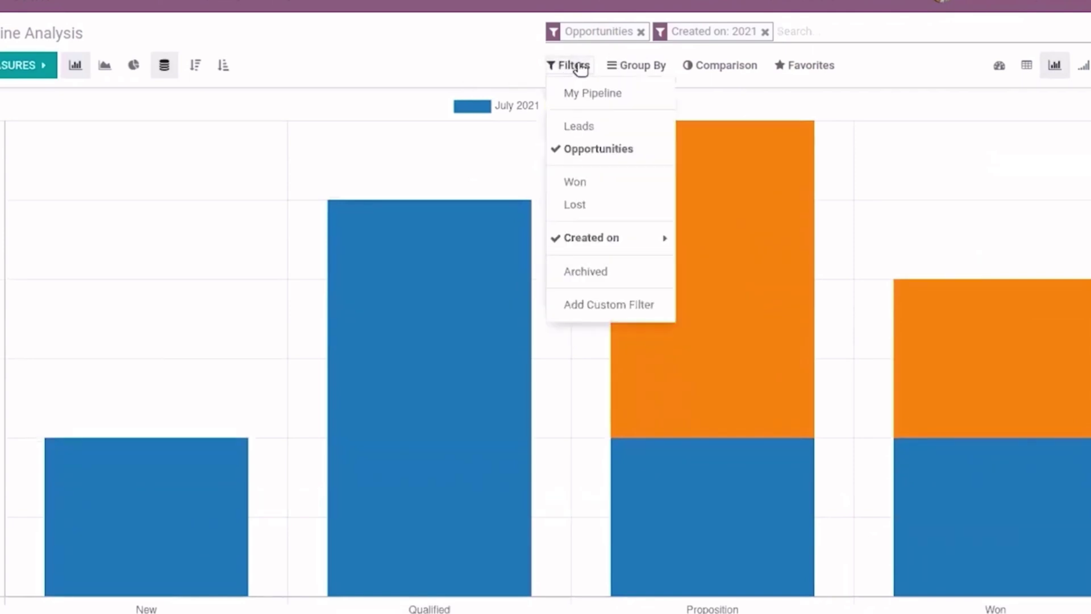
pyautogui.click(646, 69)
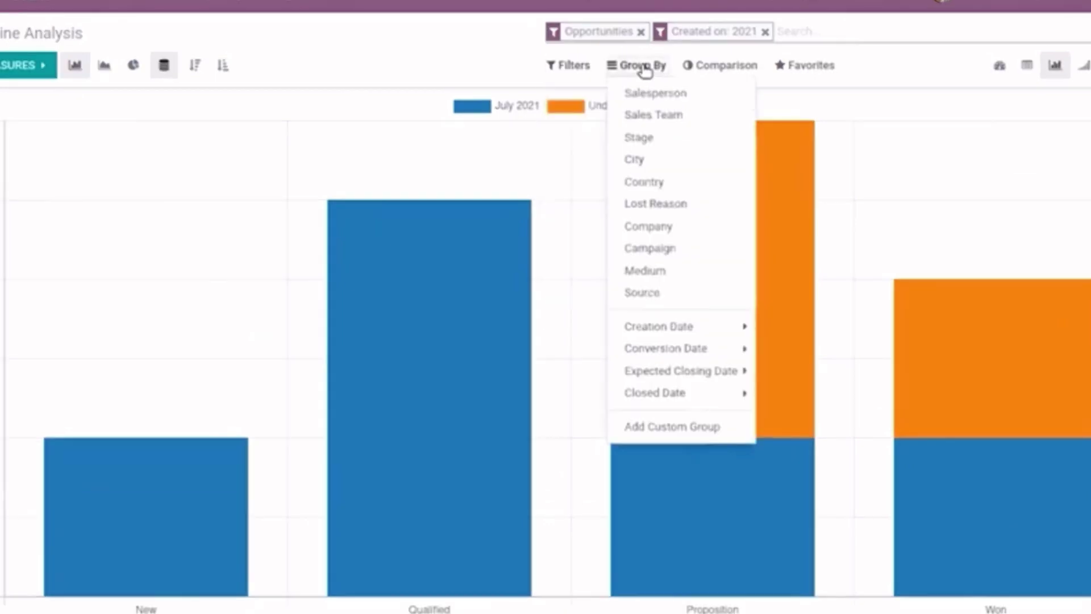